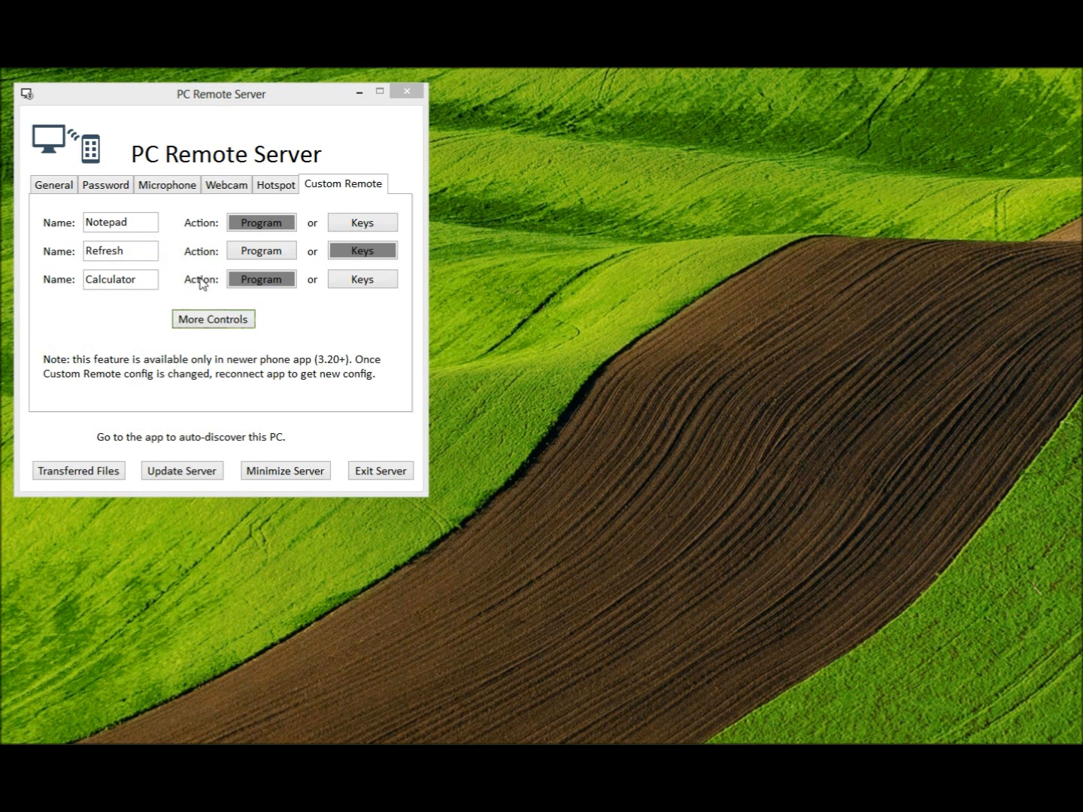
Choose the program that the Notepad control launches, browsing System32.
{"action": "left_click", "coordinate": [252, 218]}
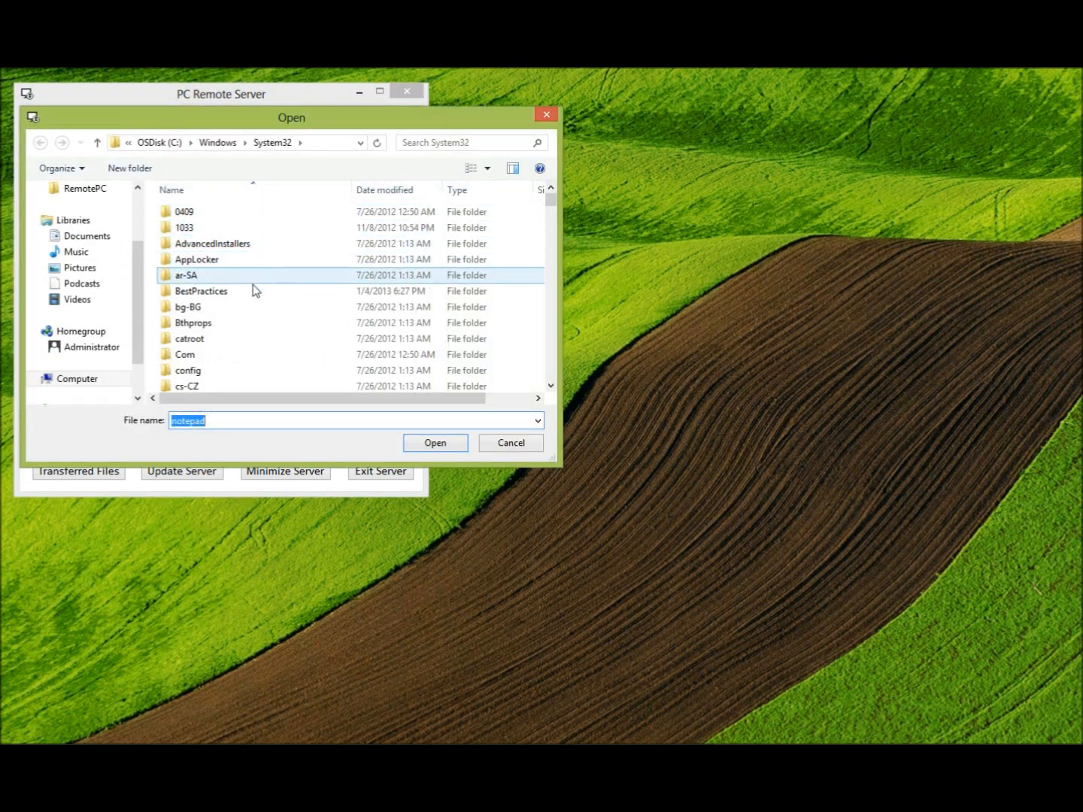
{"action": "left_click", "coordinate": [506, 445]}
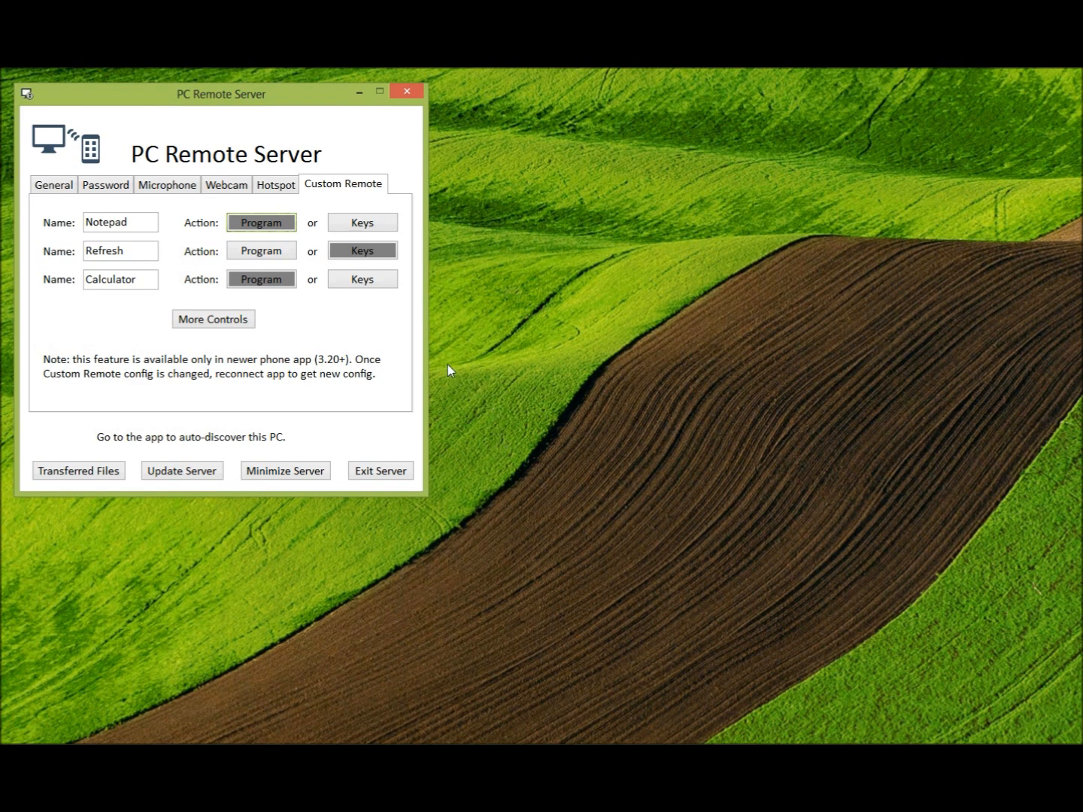
{"action": "left_click", "coordinate": [522, 377]}
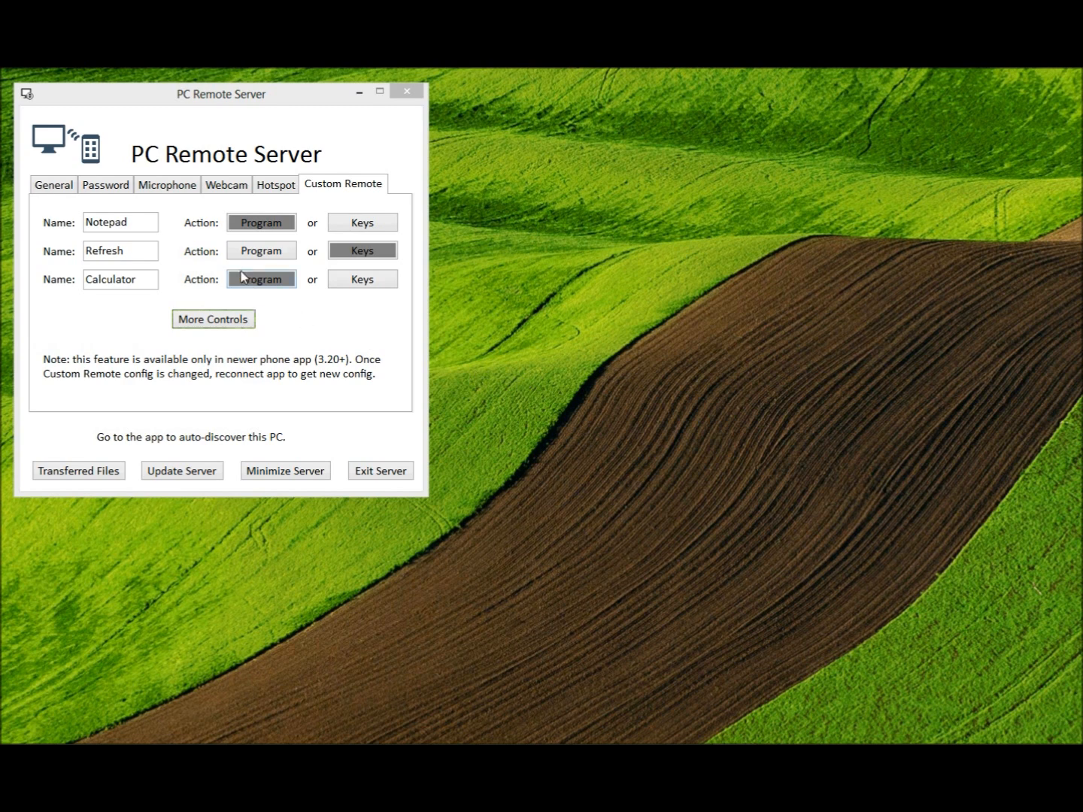
{"action": "left_click", "coordinate": [352, 252]}
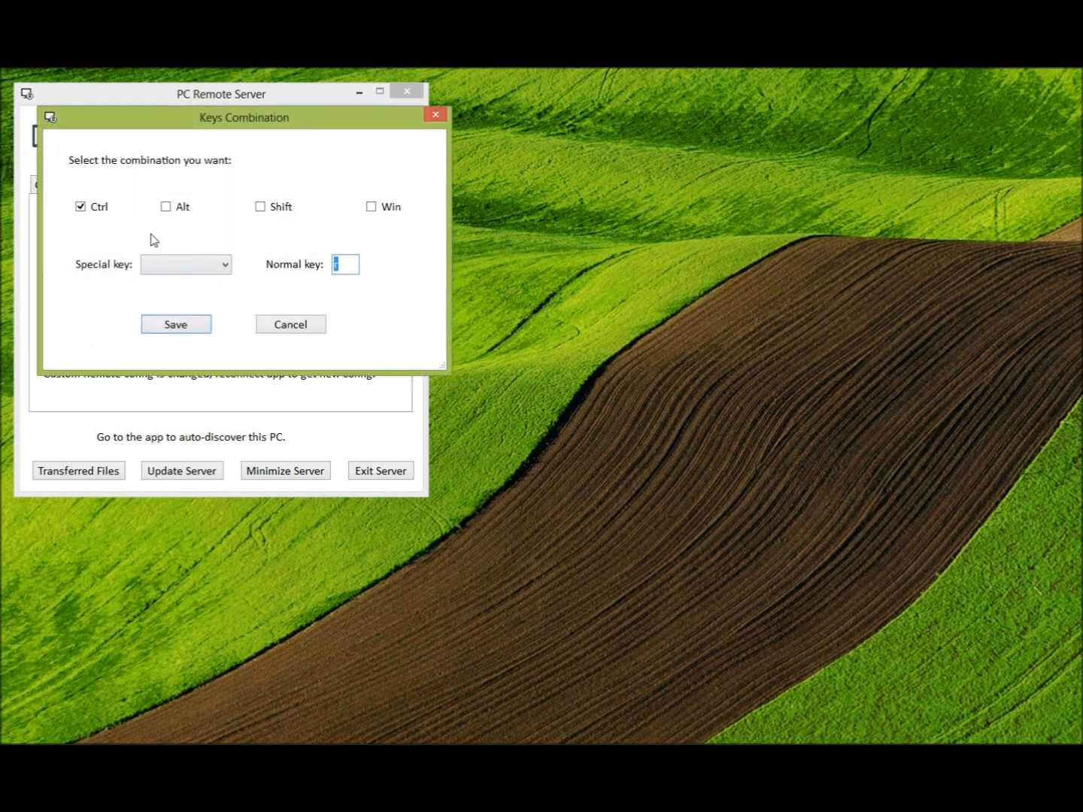
{"action": "left_click", "coordinate": [292, 325]}
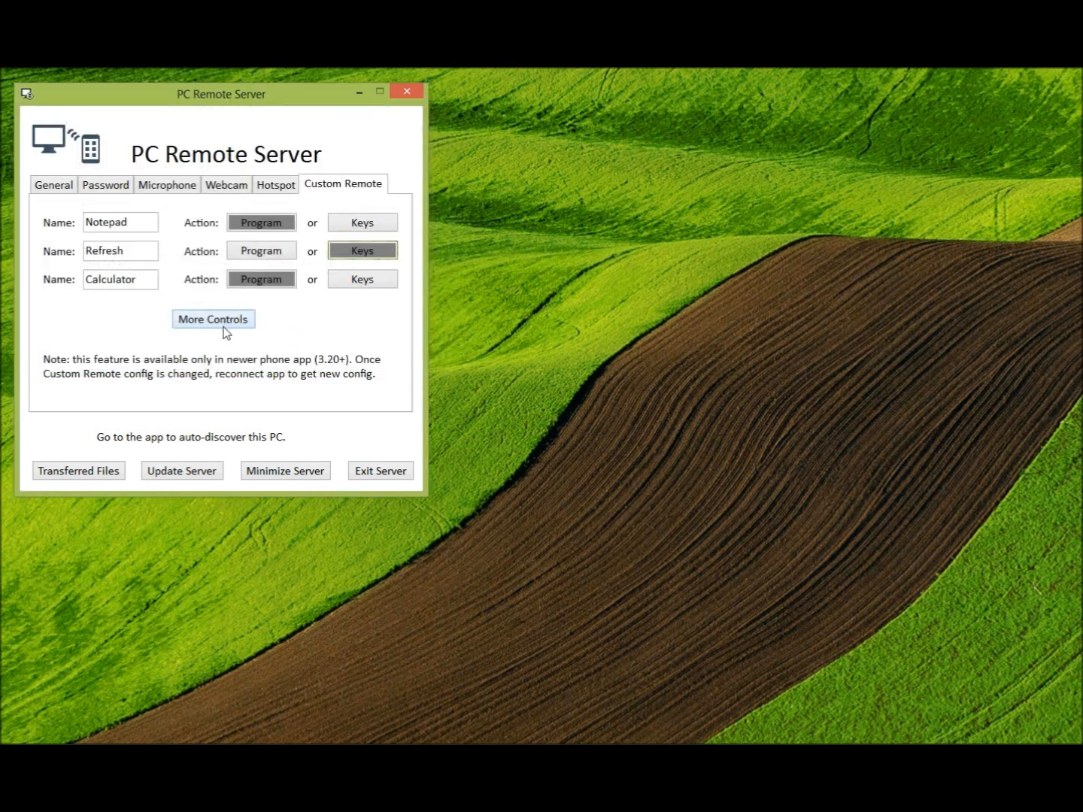
{"action": "left_click", "coordinate": [220, 327]}
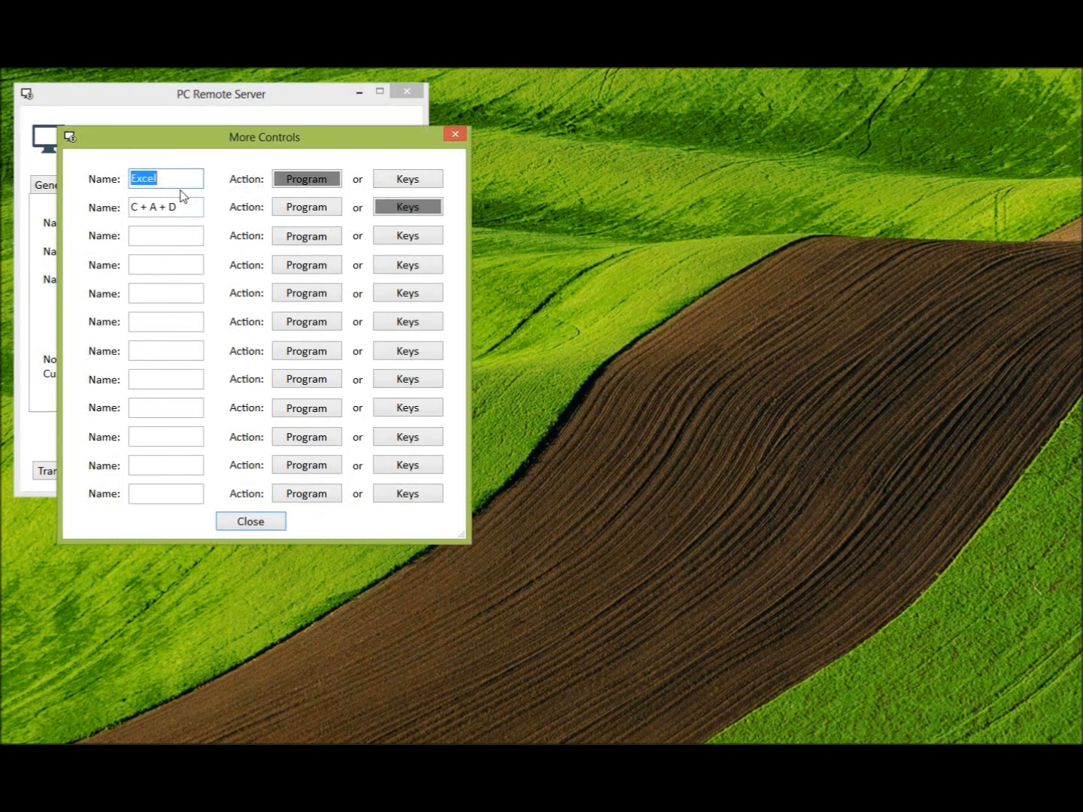
{"action": "left_click", "coordinate": [416, 208]}
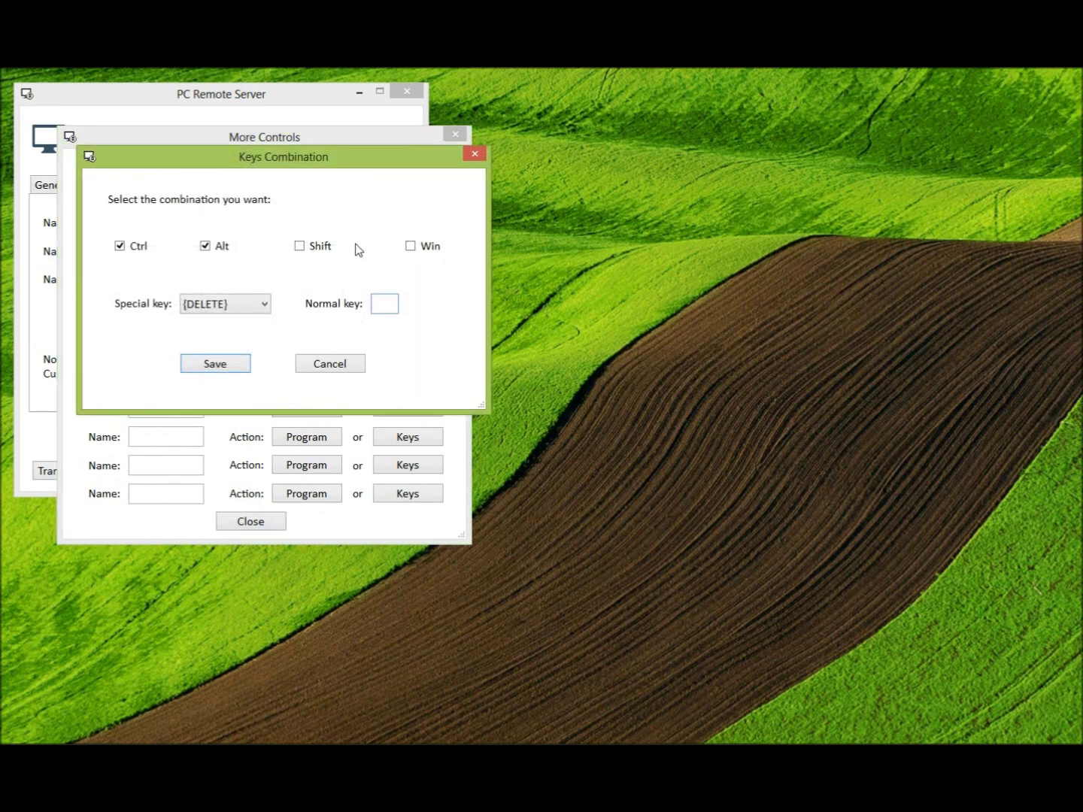
{"action": "left_click", "coordinate": [312, 366]}
{"action": "left_click", "coordinate": [253, 523]}
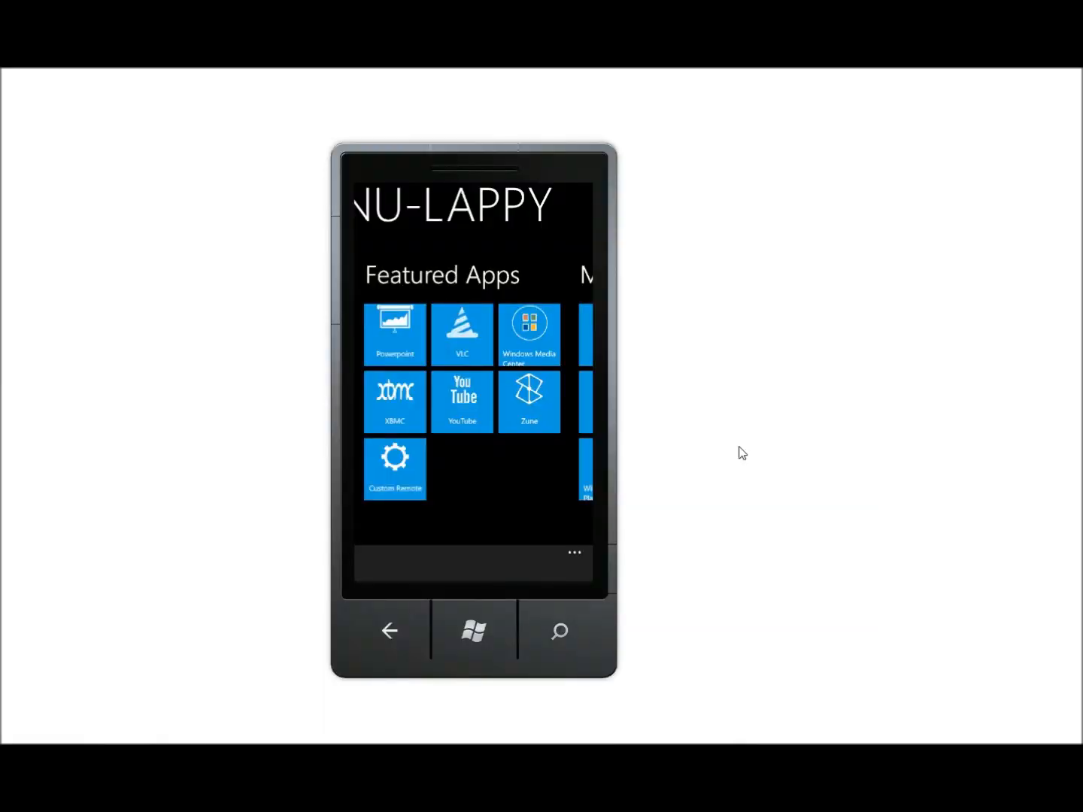
Open the Custom Remote page from the Featured Apps tiles in the phone app.
{"action": "left_click", "coordinate": [396, 482]}
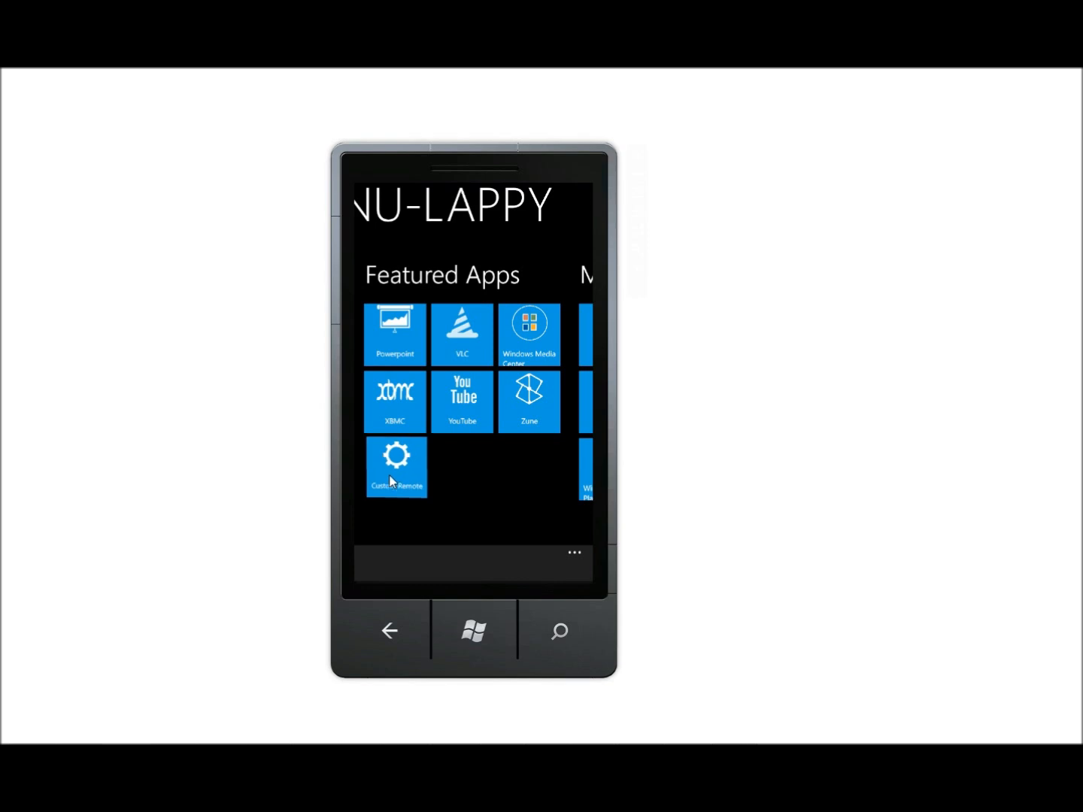